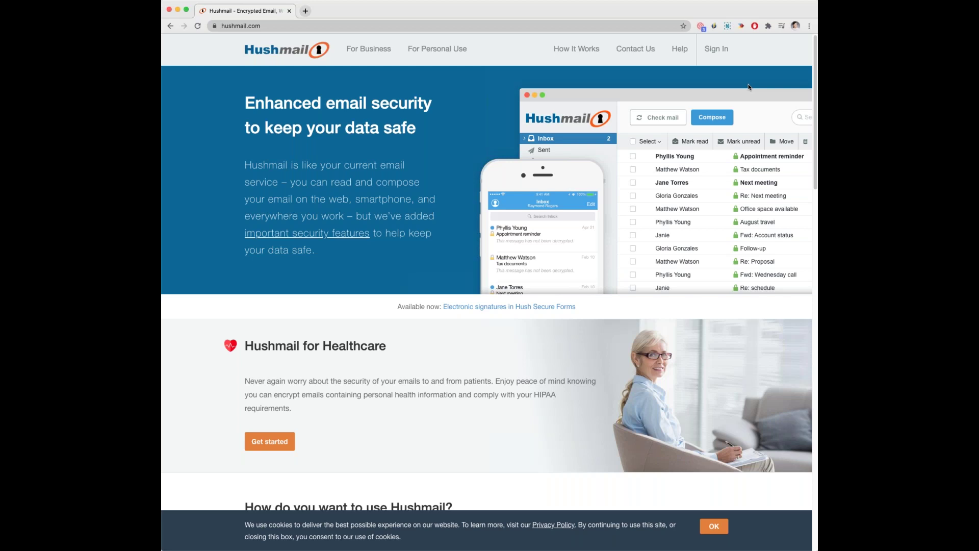
- Sign in to Hushmail from hushmail.com using the saved credentials
{"action": "left_click", "coordinate": [718, 50]}
{"action": "left_click", "coordinate": [435, 203]}
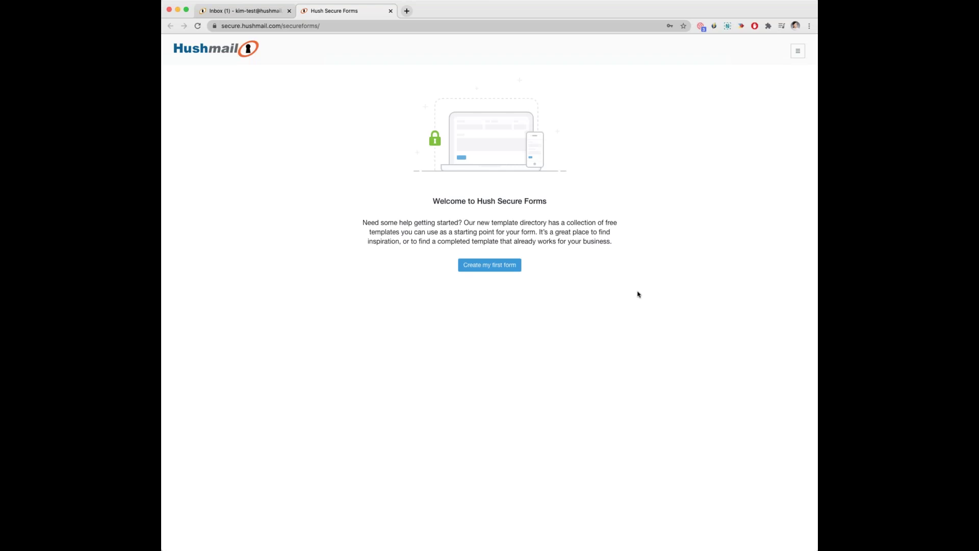
- Create a blank form from the template directory's Empty form option
{"action": "left_click", "coordinate": [502, 269]}
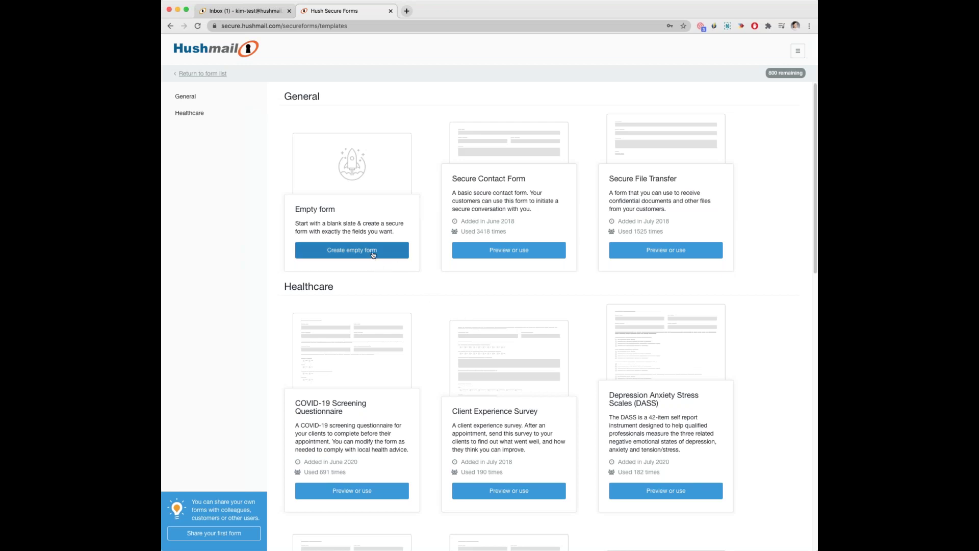
{"action": "left_click", "coordinate": [374, 255]}
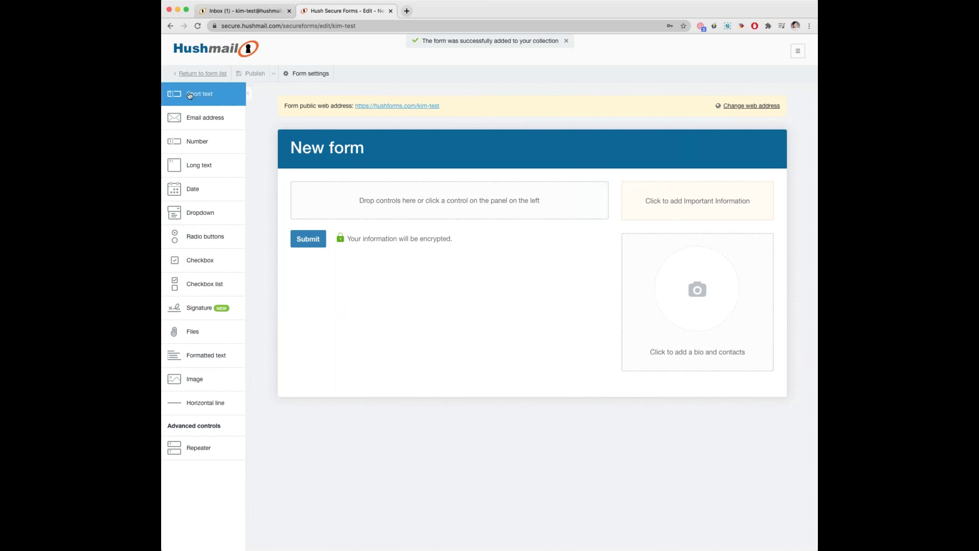
- Add a Short text field and rename it 'What is your name?'
{"action": "left_click_drag", "start_coordinate": [190, 95], "coordinate": [325, 189]}
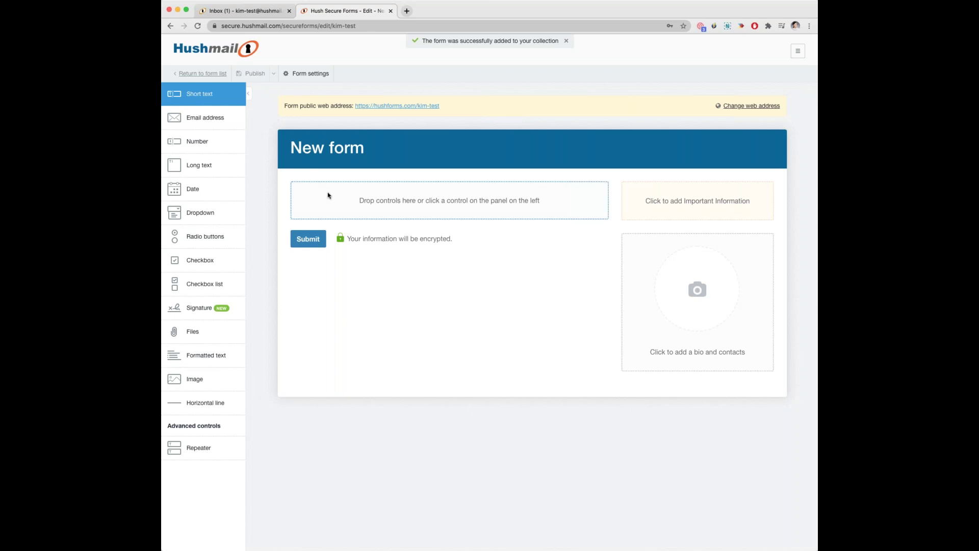
{"action": "mouse_move", "coordinate": [449, 200]}
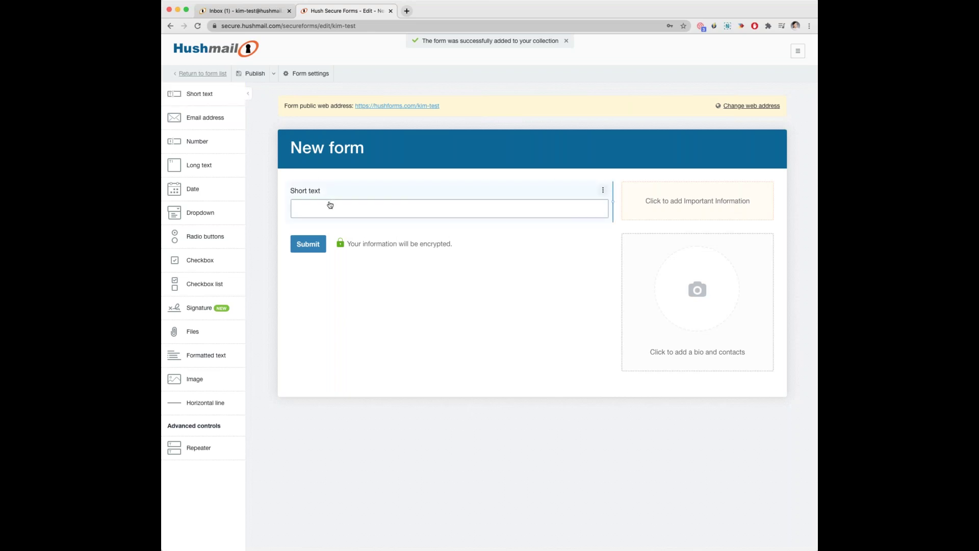
{"action": "left_click", "coordinate": [359, 195]}
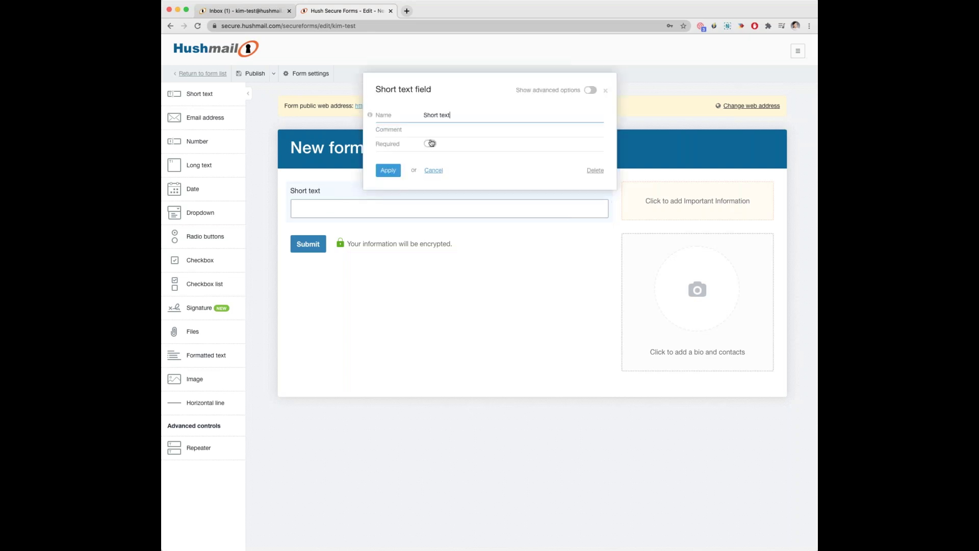
{"action": "left_click_drag", "start_coordinate": [454, 116], "coordinate": [424, 115]}
{"action": "type", "text": "What"}
{"action": "type", "text": " is your name?"}
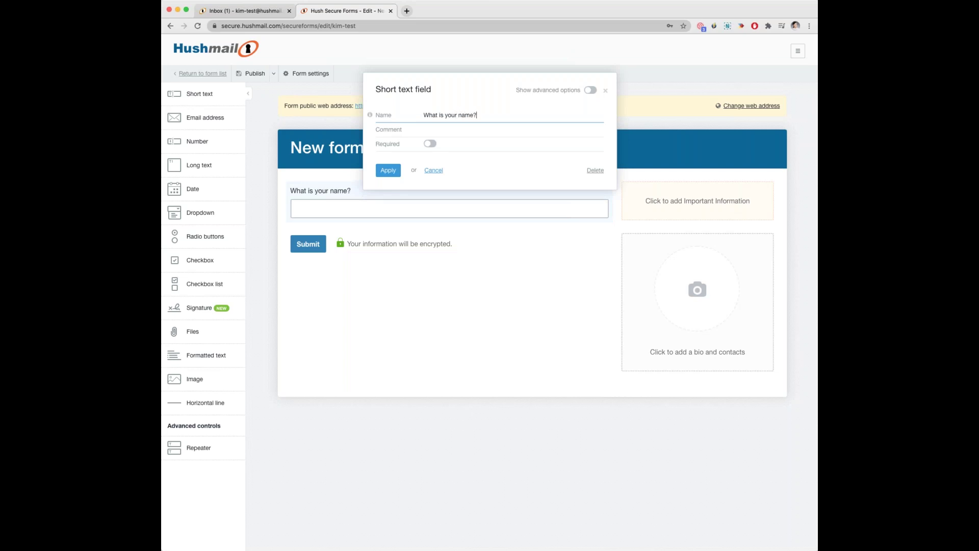
{"action": "left_click", "coordinate": [387, 170]}
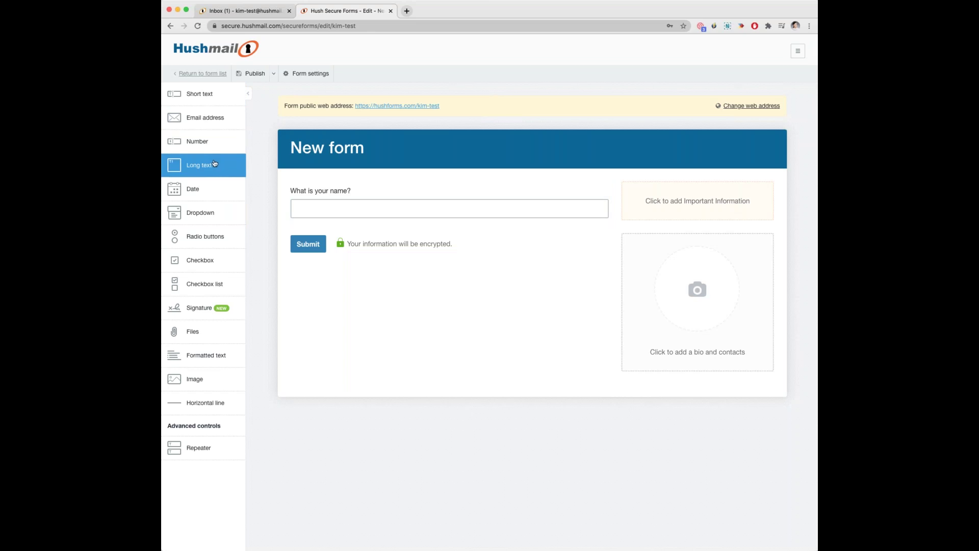
{"action": "left_click_drag", "start_coordinate": [214, 97], "coordinate": [615, 201]}
- Add a Long text field named 'Please describe:' and publish the form changes
{"action": "left_click_drag", "start_coordinate": [212, 167], "coordinate": [352, 227]}
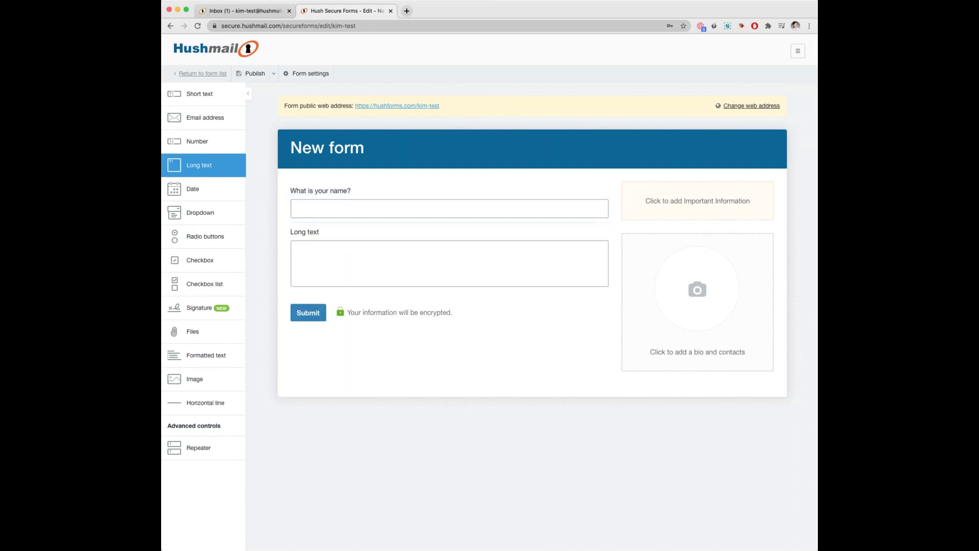
{"action": "left_click", "coordinate": [348, 260]}
{"action": "triple_click", "coordinate": [455, 113]}
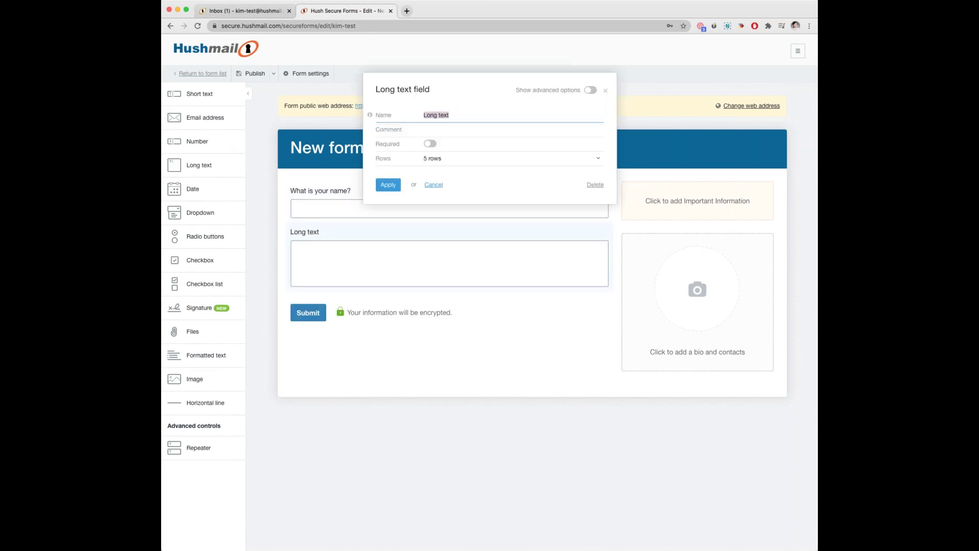
{"action": "type", "text": "Please d"}
{"action": "type", "text": "escribe:"}
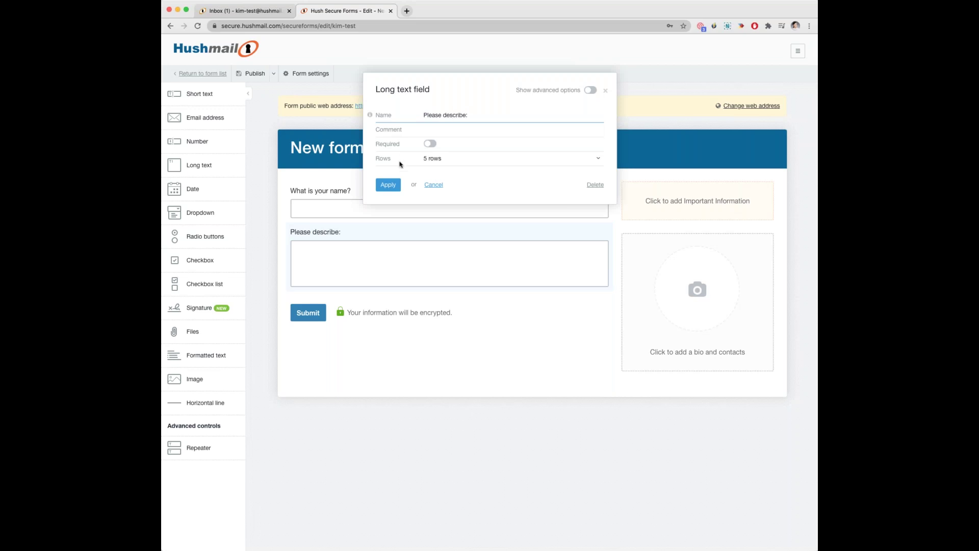
{"action": "left_click", "coordinate": [394, 185]}
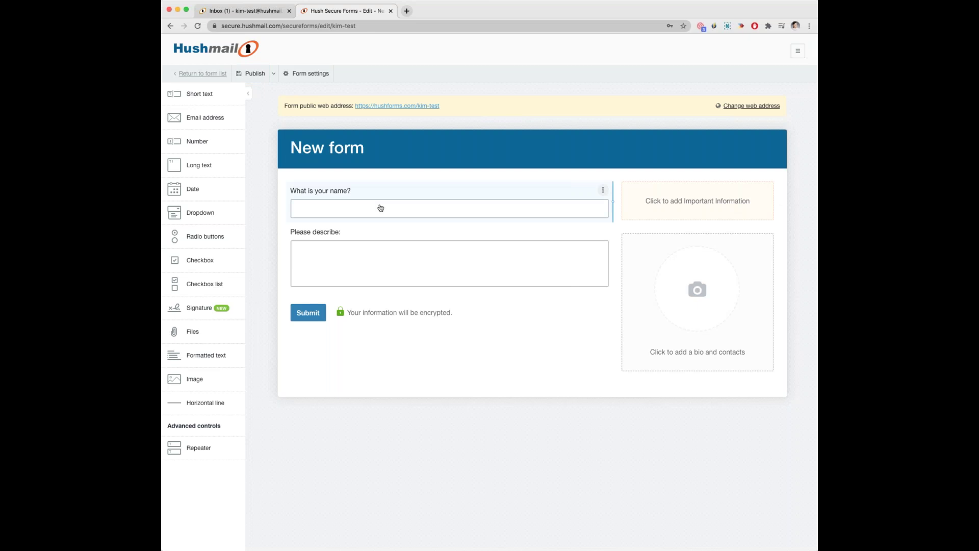
{"action": "left_click", "coordinate": [255, 74]}
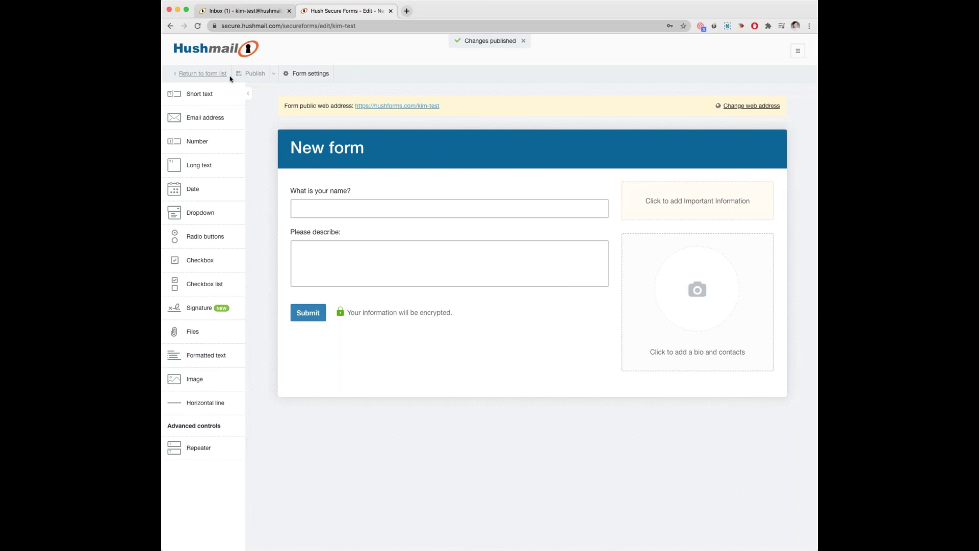
- Go back to the form list showing the single 'New form' entry
{"action": "left_click", "coordinate": [216, 74]}
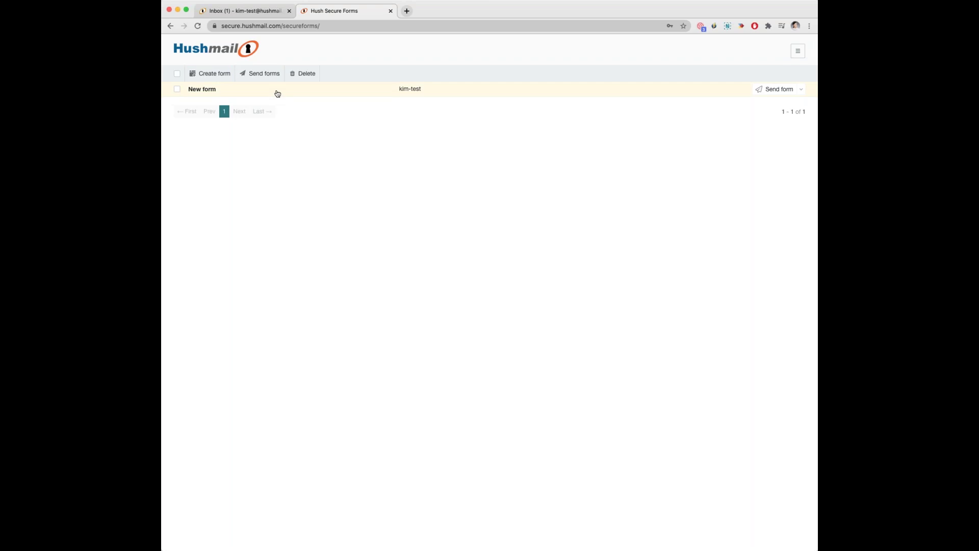
- Preview the Healthcare category's COVID-19 Screening Questionnaire template
{"action": "left_click", "coordinate": [208, 73]}
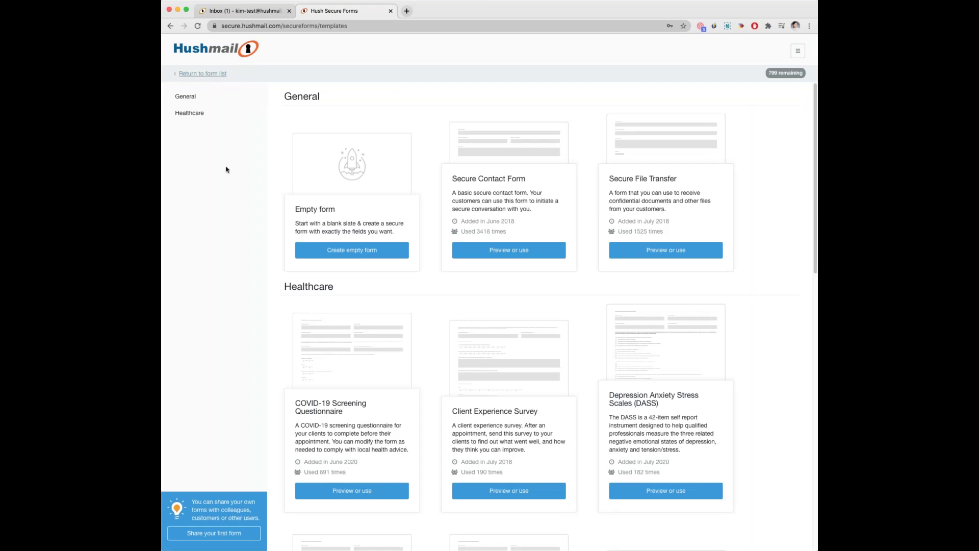
{"action": "scroll", "coordinate": [457, 302], "scroll_direction": "down", "scroll_amount": 1}
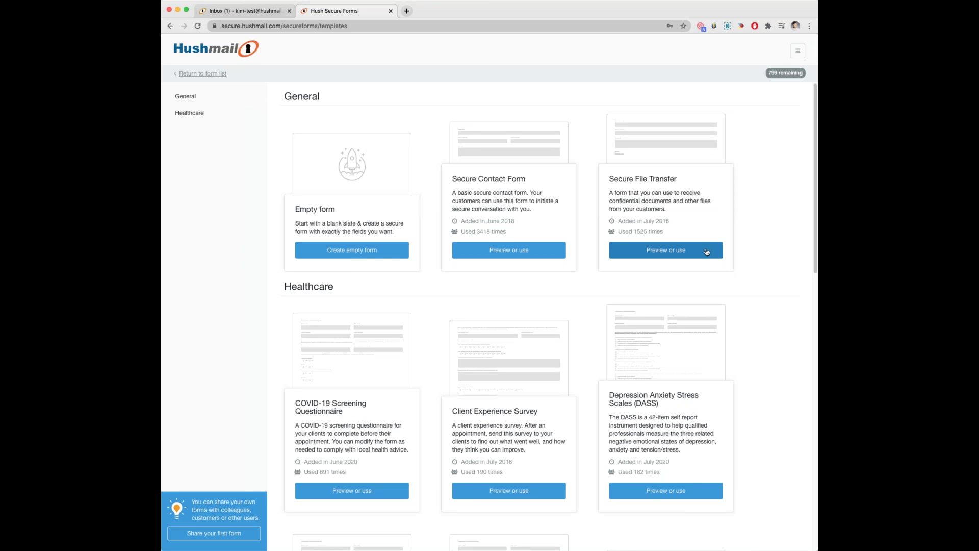
{"action": "scroll", "coordinate": [763, 285], "scroll_direction": "down", "scroll_amount": 2}
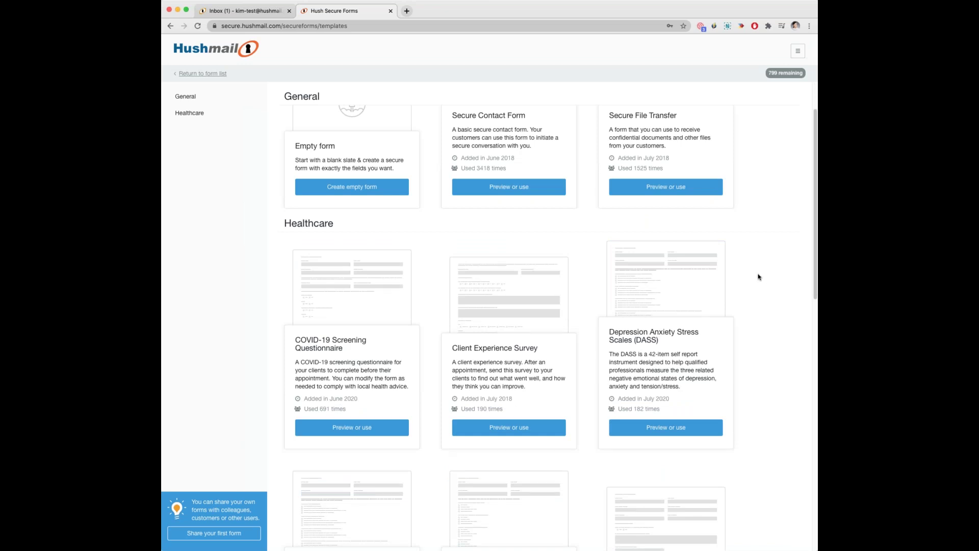
{"action": "scroll", "coordinate": [761, 286], "scroll_direction": "down", "scroll_amount": 2}
{"action": "scroll", "coordinate": [773, 320], "scroll_direction": "down", "scroll_amount": 1}
{"action": "scroll", "coordinate": [773, 320], "scroll_direction": "down", "scroll_amount": 1}
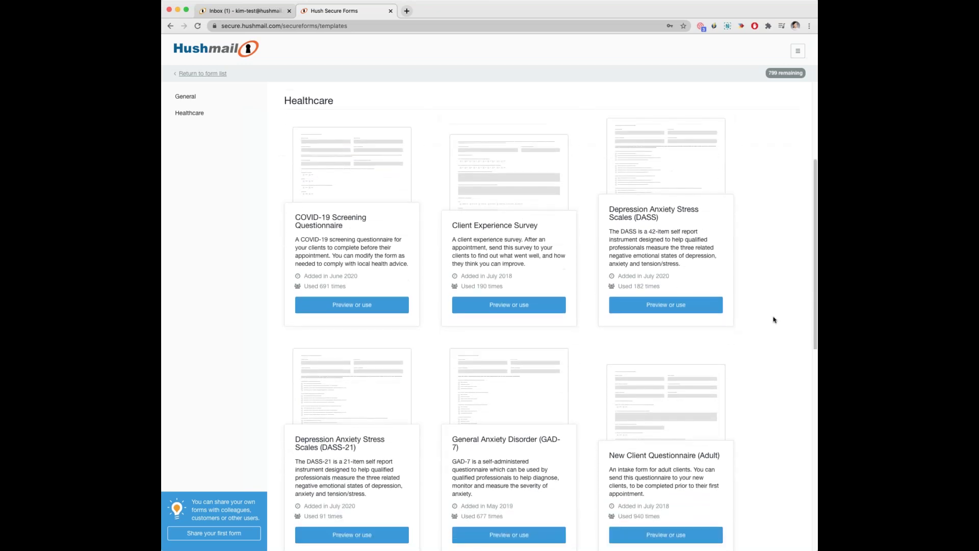
{"action": "scroll", "coordinate": [773, 320], "scroll_direction": "down", "scroll_amount": 4}
{"action": "scroll", "coordinate": [774, 320], "scroll_direction": "down", "scroll_amount": 1}
{"action": "scroll", "coordinate": [773, 319], "scroll_direction": "down", "scroll_amount": 1}
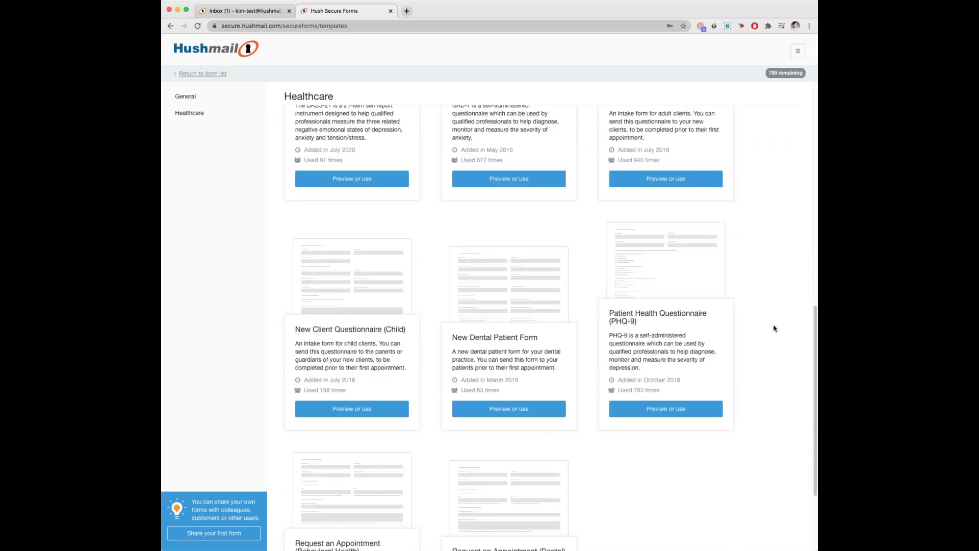
{"action": "scroll", "coordinate": [774, 328], "scroll_direction": "up", "scroll_amount": 2}
{"action": "scroll", "coordinate": [773, 327], "scroll_direction": "up", "scroll_amount": 3}
{"action": "scroll", "coordinate": [774, 327], "scroll_direction": "up", "scroll_amount": 1}
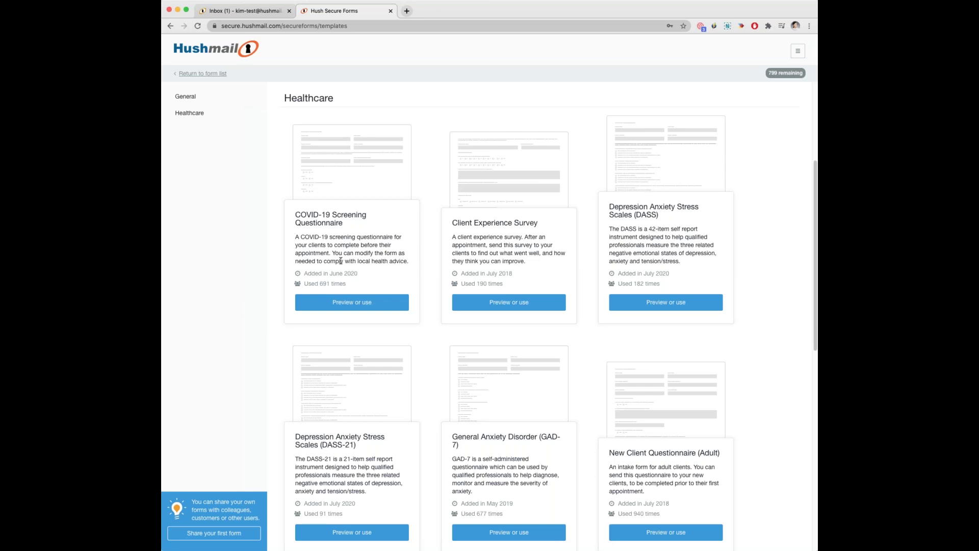
{"action": "left_click", "coordinate": [354, 309]}
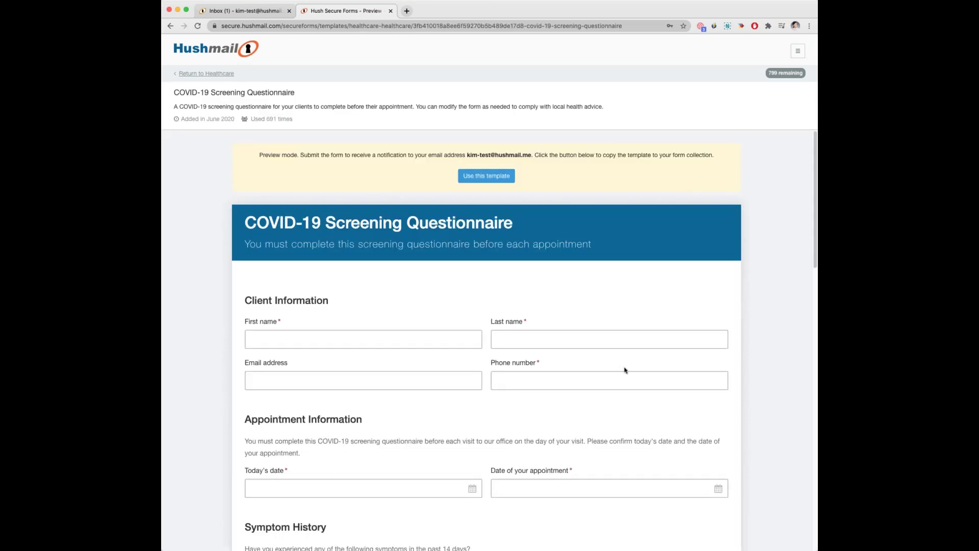
{"action": "scroll", "coordinate": [624, 368], "scroll_direction": "down", "scroll_amount": 2}
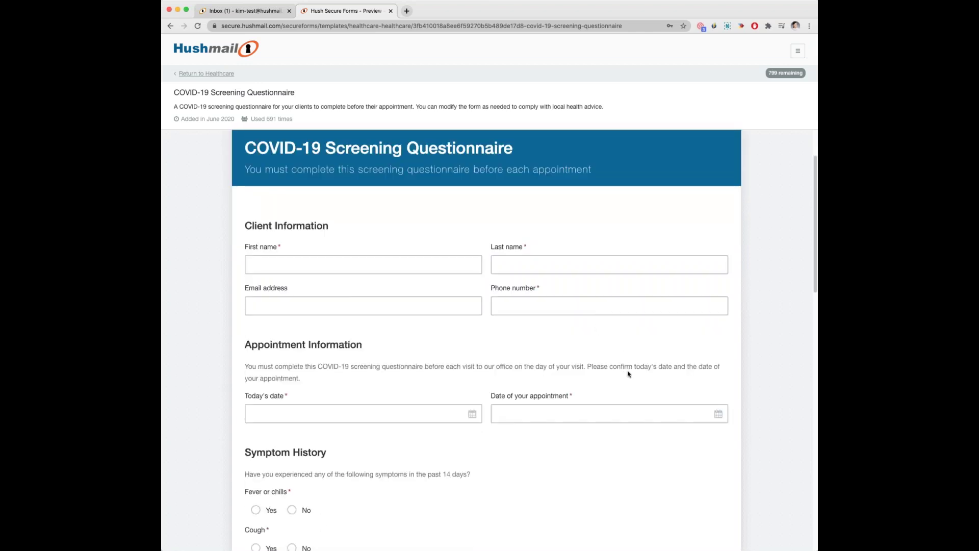
{"action": "scroll", "coordinate": [629, 373], "scroll_direction": "down", "scroll_amount": 2}
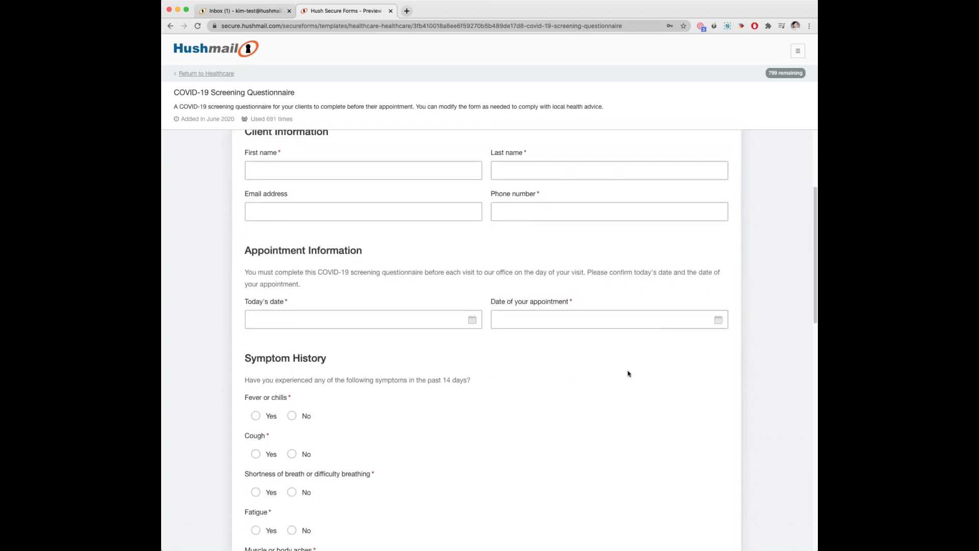
{"action": "scroll", "coordinate": [628, 373], "scroll_direction": "up", "scroll_amount": 4}
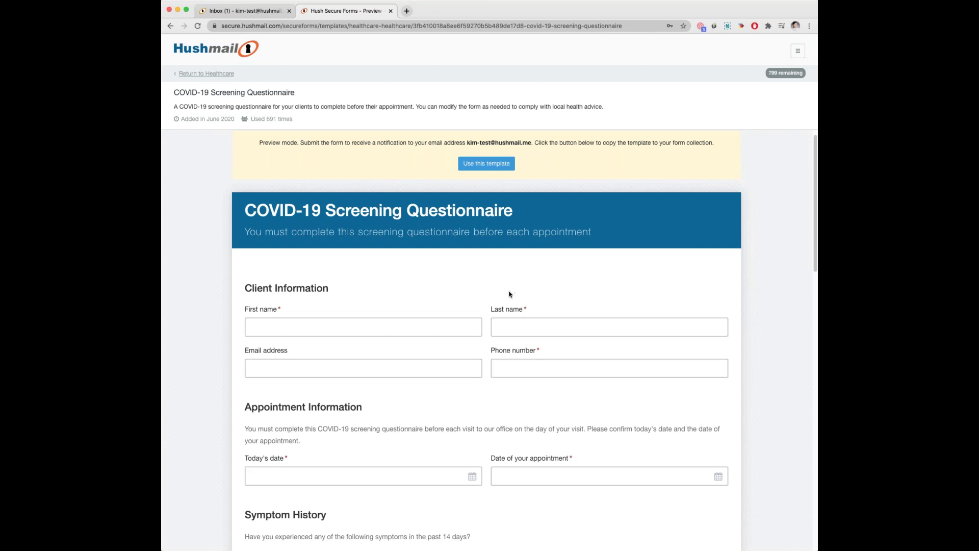
- Copy the COVID-19 template into my forms and delete its 'Fever or chills' question
{"action": "left_click", "coordinate": [481, 165]}
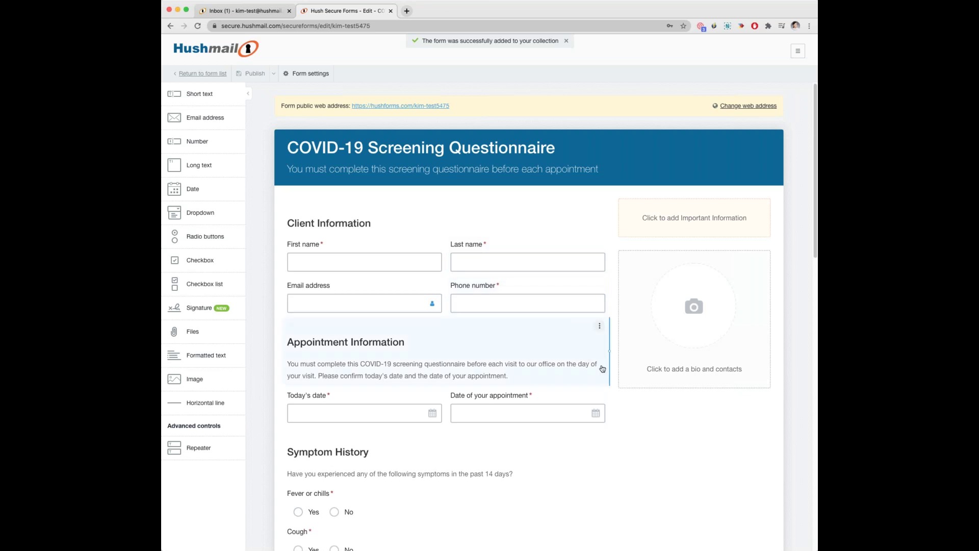
{"action": "scroll", "coordinate": [645, 390], "scroll_direction": "down", "scroll_amount": 3}
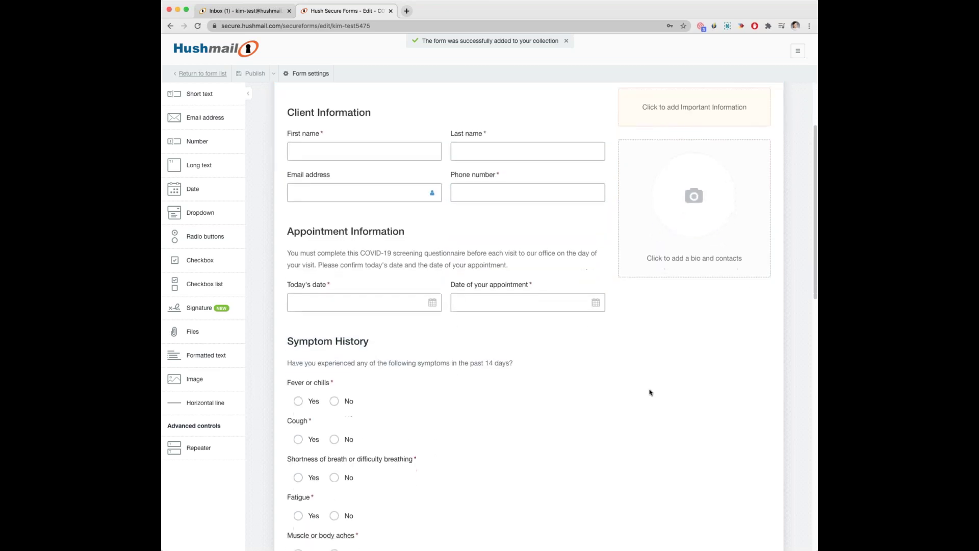
{"action": "scroll", "coordinate": [649, 391], "scroll_direction": "down", "scroll_amount": 5}
{"action": "mouse_move", "coordinate": [436, 391]}
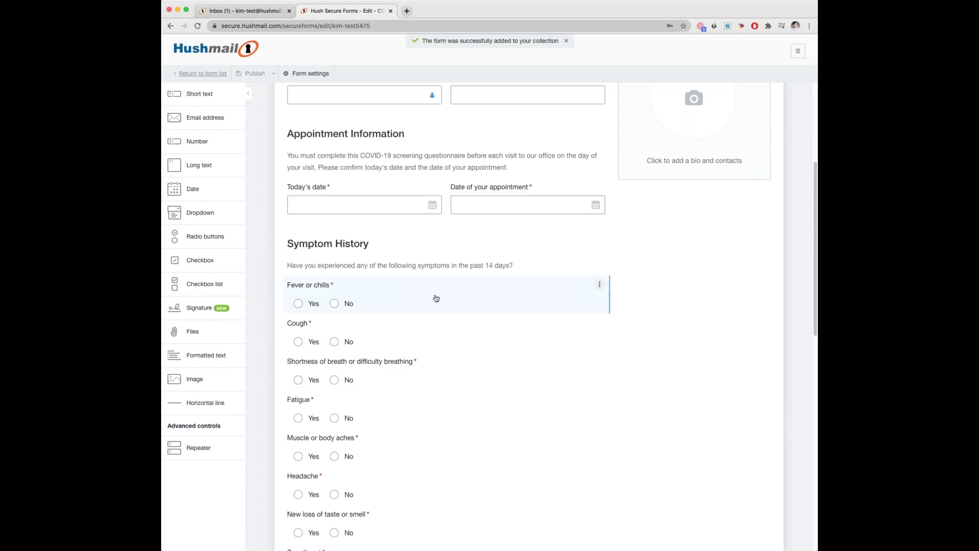
{"action": "left_click", "coordinate": [435, 298]}
{"action": "left_click", "coordinate": [593, 270]}
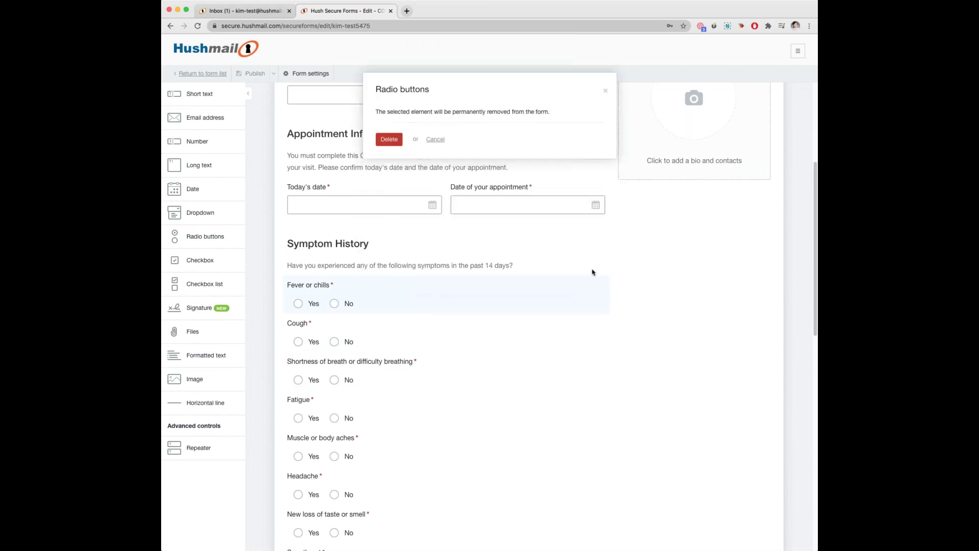
{"action": "left_click", "coordinate": [389, 139]}
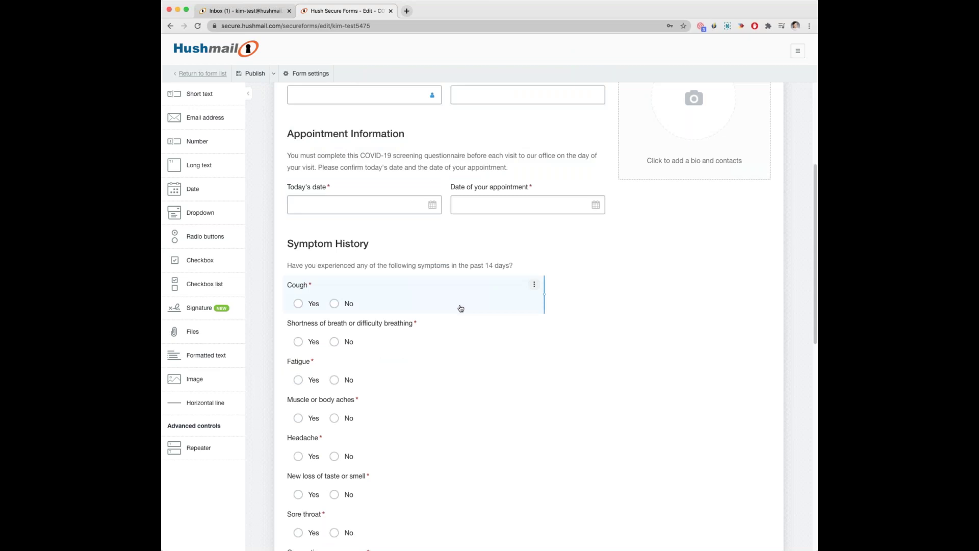
{"action": "scroll", "coordinate": [604, 367], "scroll_direction": "up", "scroll_amount": 5}
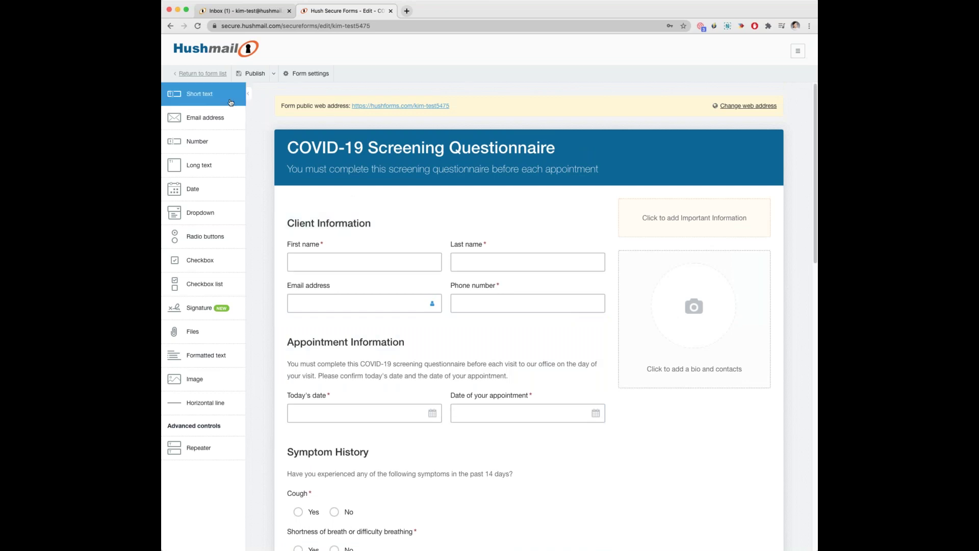
- Place a Short text field below Email address and rename it 'Address:'
{"action": "left_click_drag", "start_coordinate": [200, 100], "coordinate": [374, 321]}
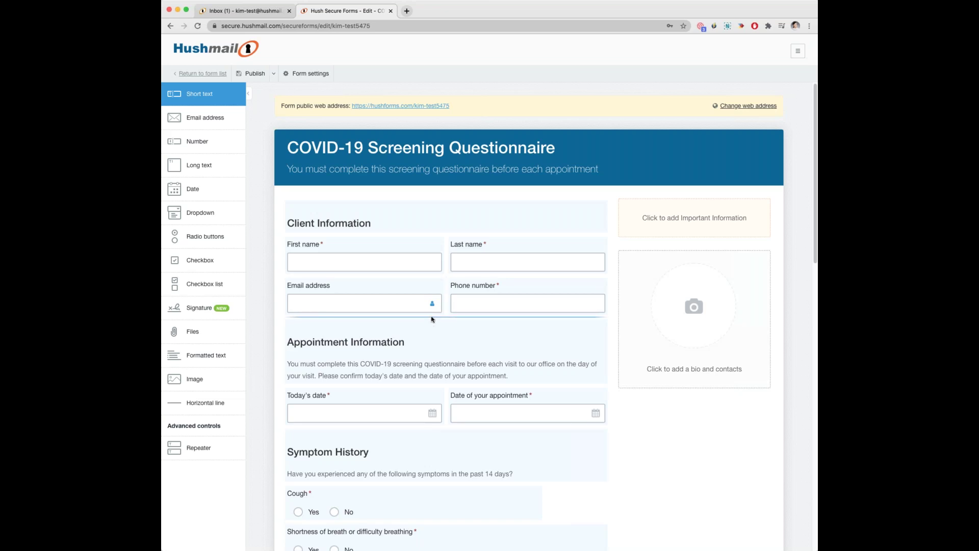
{"action": "left_click_drag", "start_coordinate": [431, 319], "coordinate": [432, 317]}
{"action": "left_click_drag", "start_coordinate": [431, 316], "coordinate": [432, 318]}
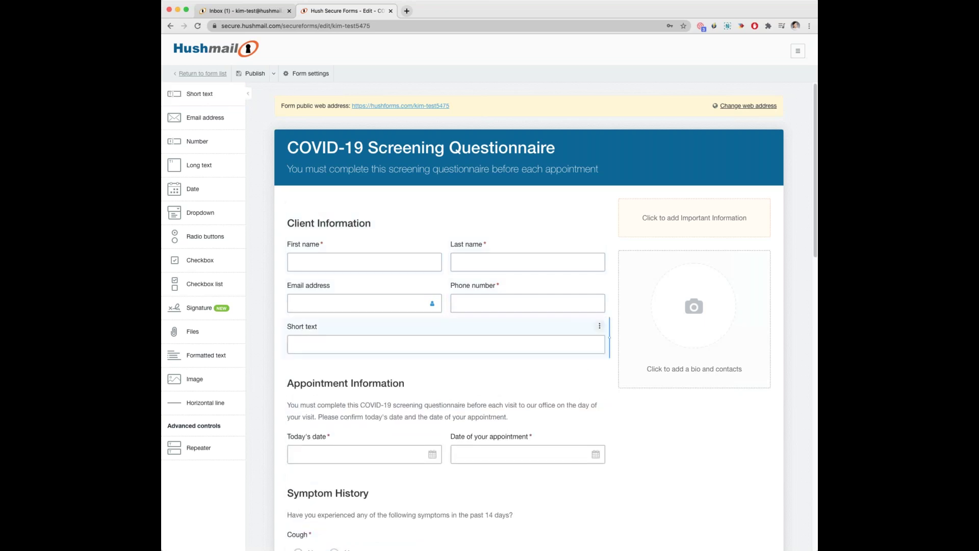
{"action": "left_click", "coordinate": [426, 334]}
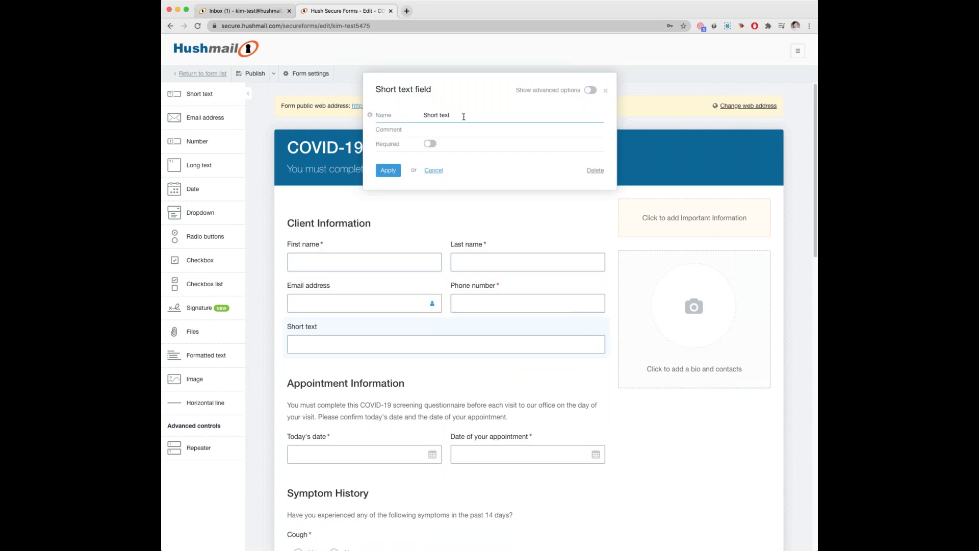
{"action": "left_click_drag", "start_coordinate": [455, 114], "coordinate": [423, 115]}
{"action": "type", "text": "Address:"}
{"action": "left_click", "coordinate": [389, 169]}
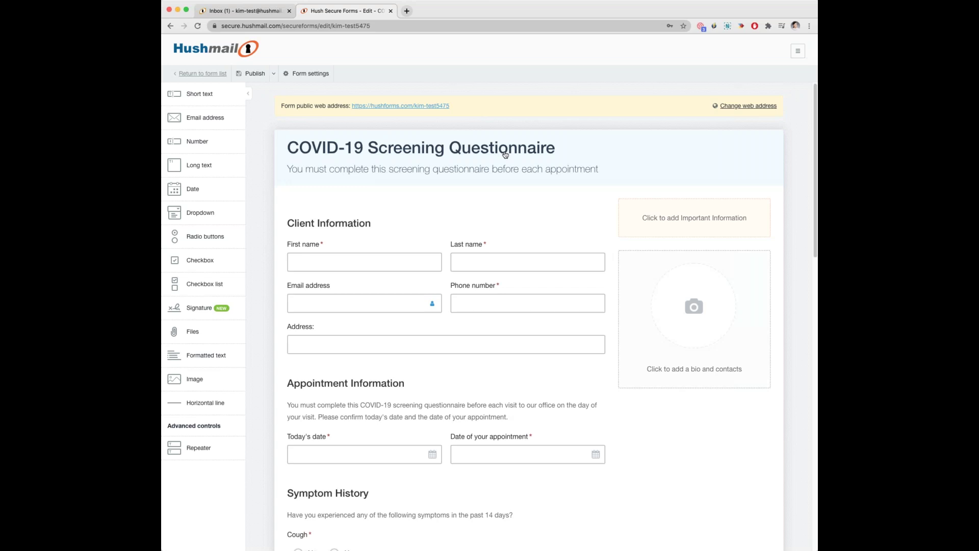
{"action": "left_click", "coordinate": [514, 170]}
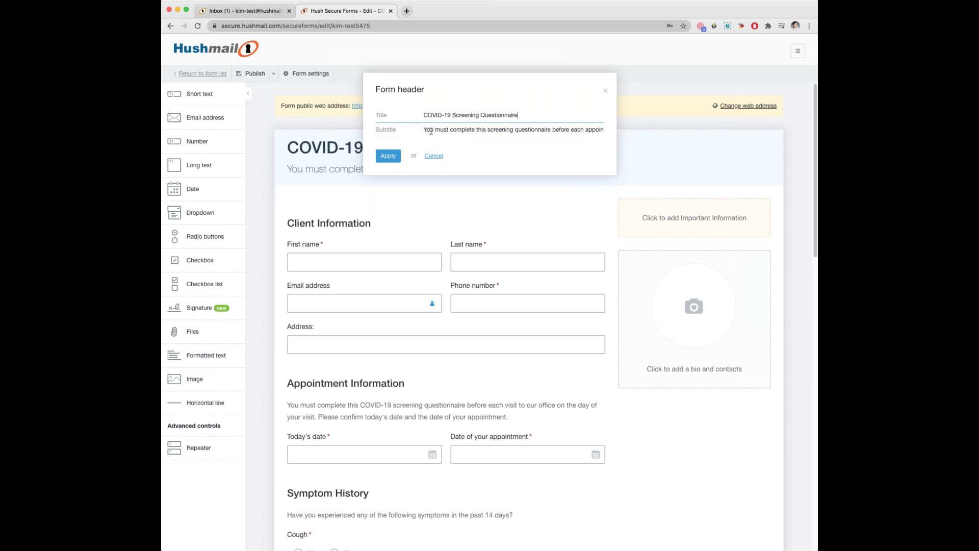
{"action": "left_click", "coordinate": [605, 94]}
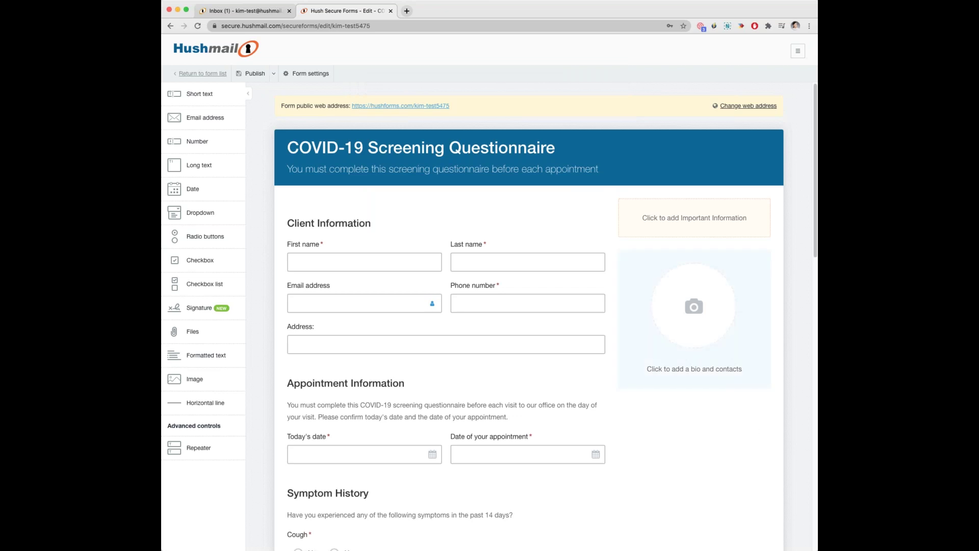
{"action": "left_click", "coordinate": [750, 301]}
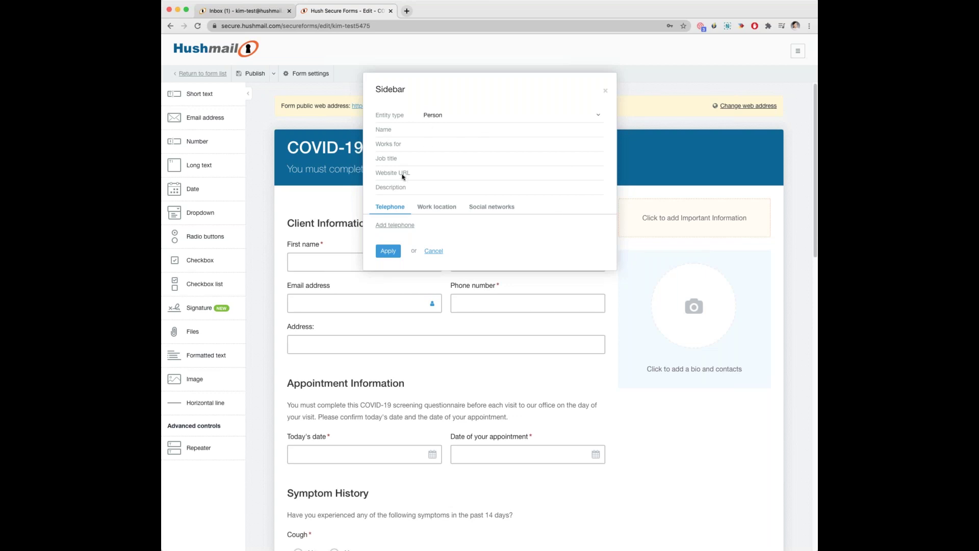
{"action": "left_click", "coordinate": [496, 214]}
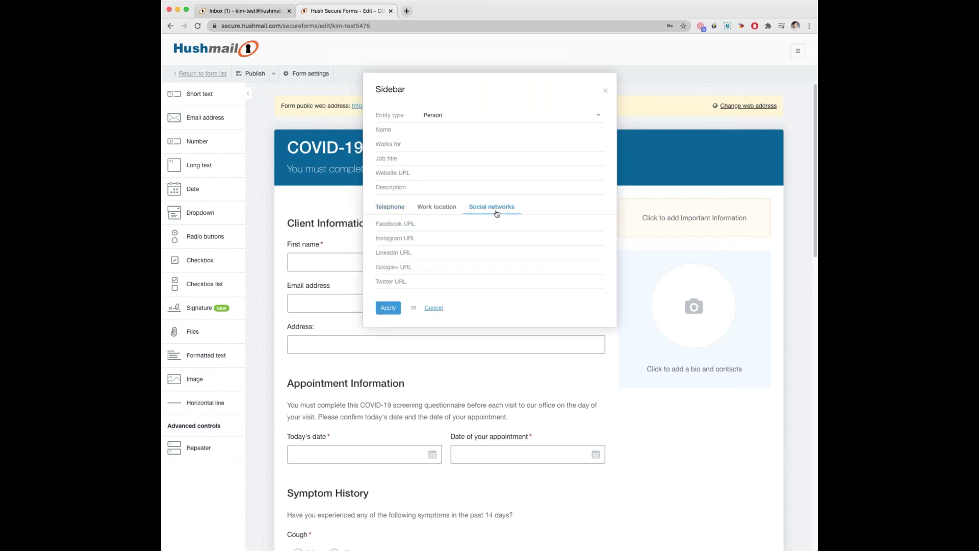
{"action": "left_click", "coordinate": [606, 91]}
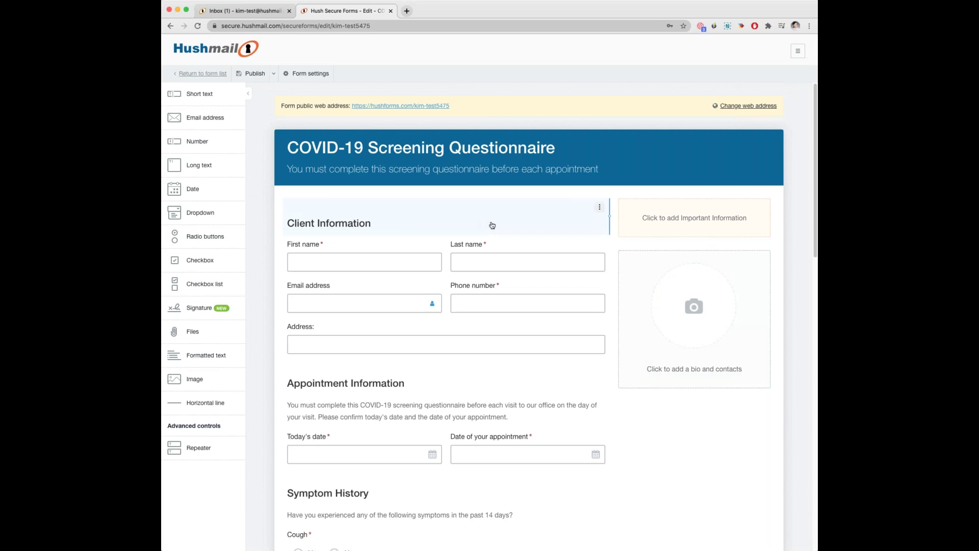
- Publish the questionnaire changes and return to the two-form list
{"action": "left_click", "coordinate": [245, 76]}
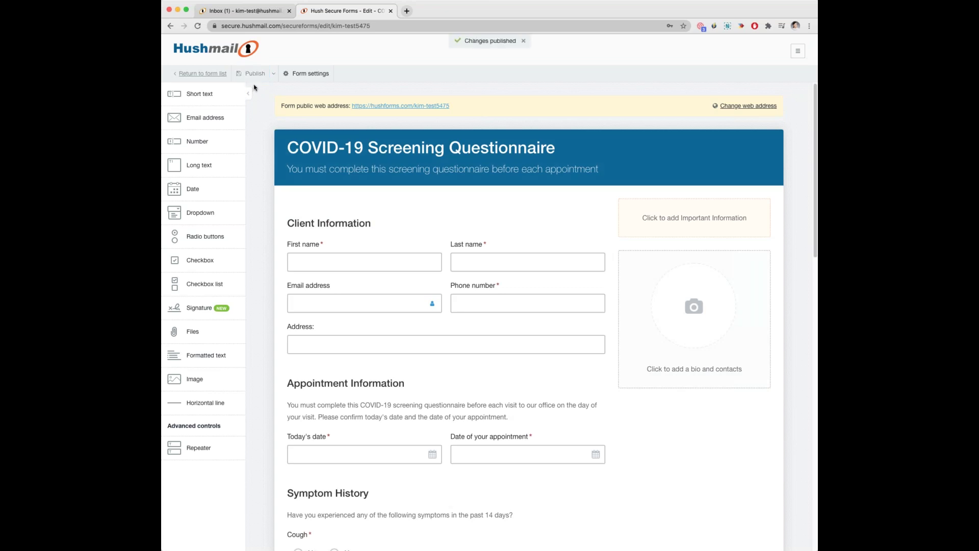
{"action": "left_click", "coordinate": [213, 74]}
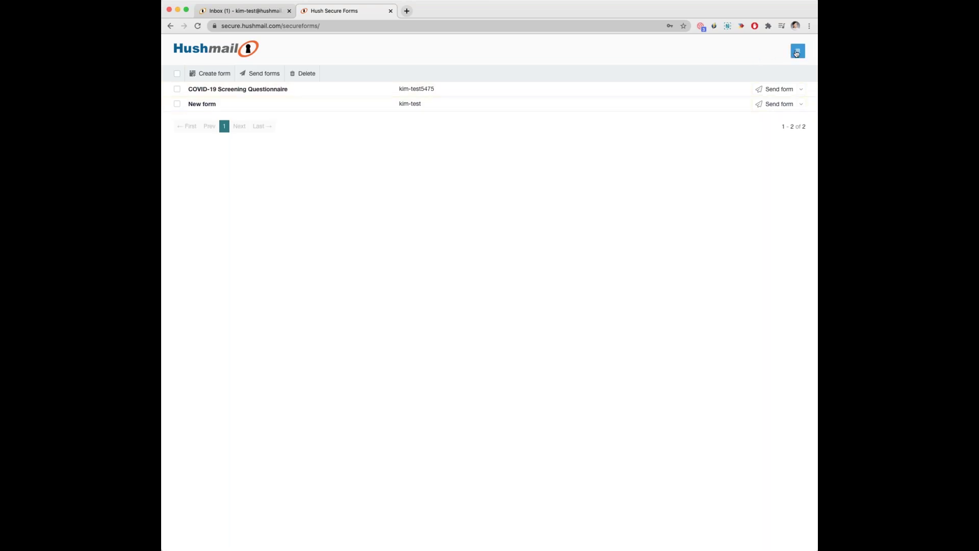
- Switch to Hushmail through the top-right menu's Go to Hushmail option
{"action": "left_click", "coordinate": [796, 53]}
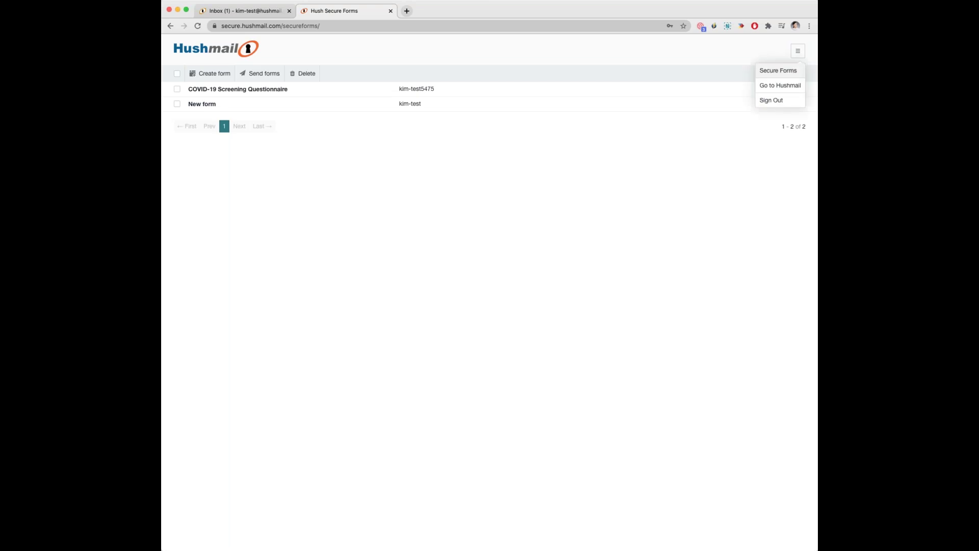
{"action": "left_click", "coordinate": [793, 86]}
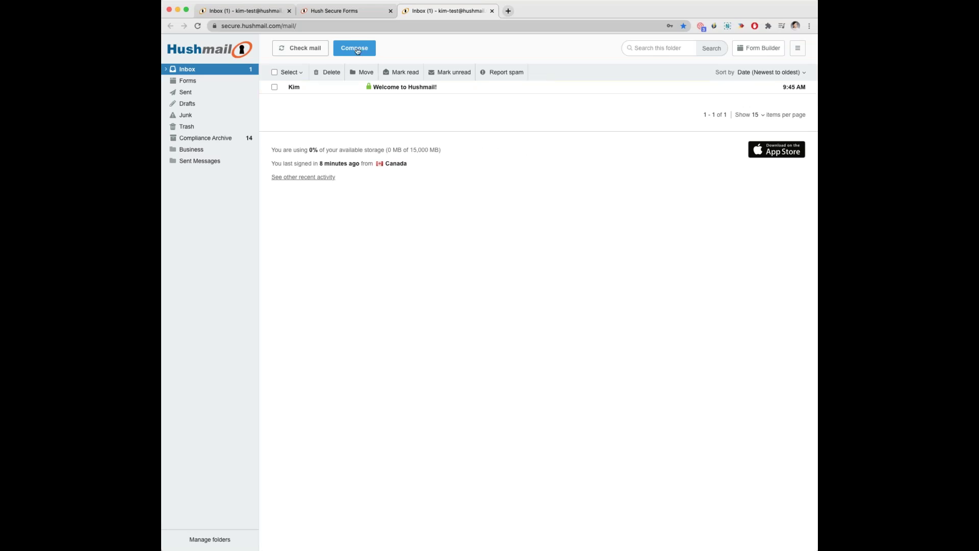
- Draft an encrypted Hushmail message to the Gmail recipient titled 'Please complete form'
{"action": "left_click", "coordinate": [357, 50]}
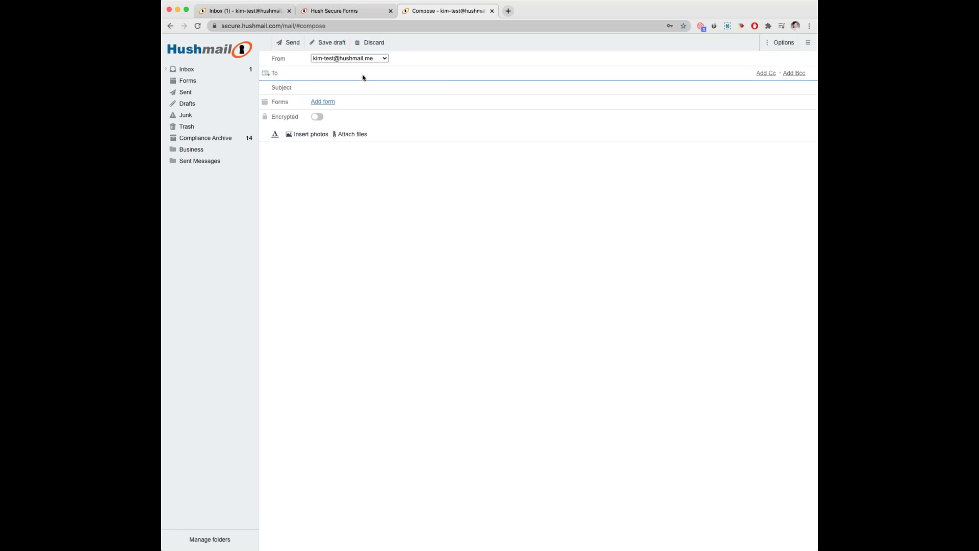
{"action": "left_click", "coordinate": [389, 88]}
{"action": "type", "text": "Pl"}
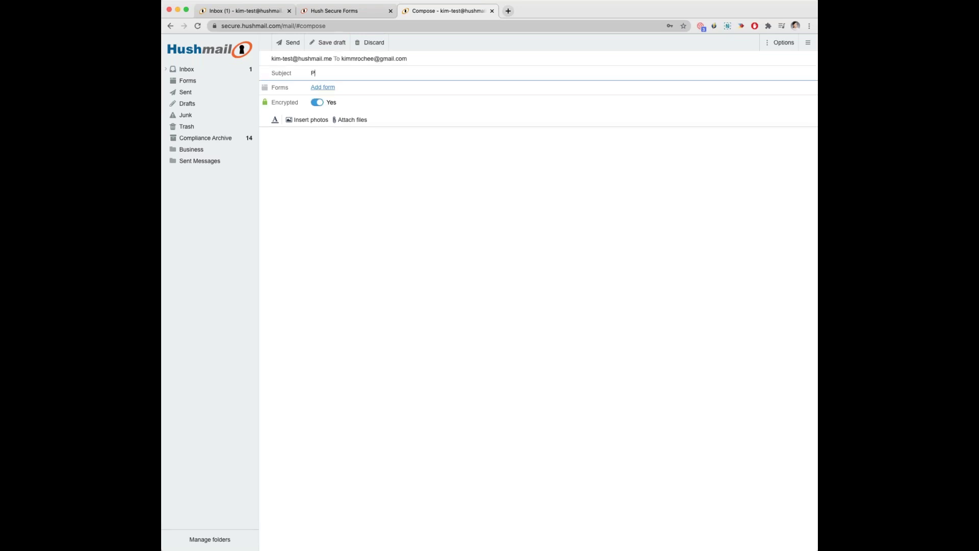
{"action": "type", "text": "ease c"}
{"action": "type", "text": "omplete form"}
{"action": "key", "text": "Tab"}
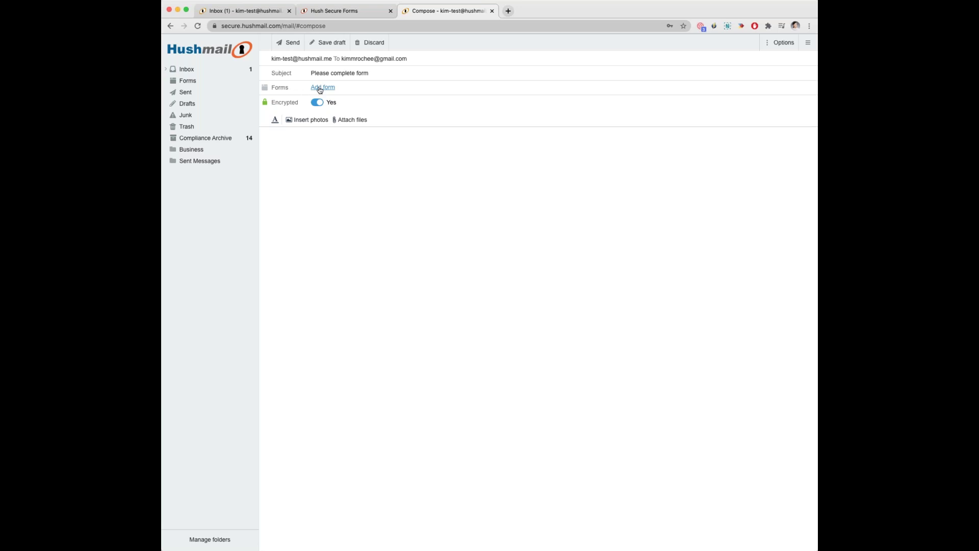
{"action": "left_click", "coordinate": [320, 89]}
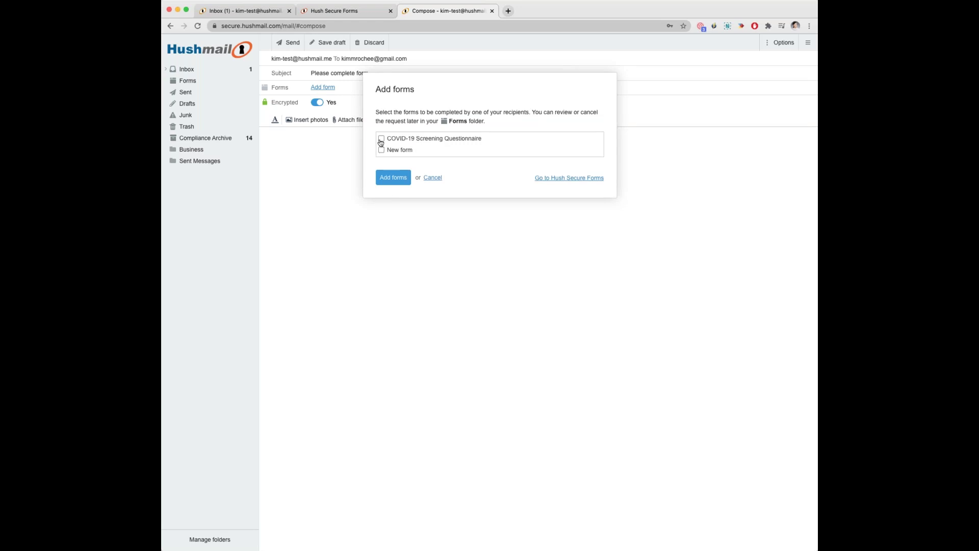
- Select the COVID-19 Screening Questionnaire and New form, and add both to the draft
{"action": "left_click", "coordinate": [381, 140]}
{"action": "left_click", "coordinate": [382, 152]}
{"action": "left_click", "coordinate": [389, 178]}
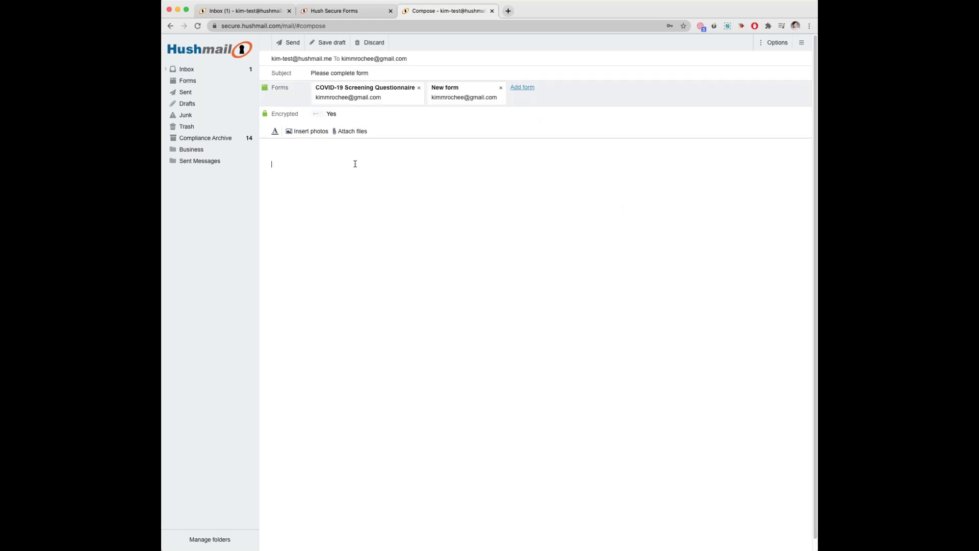